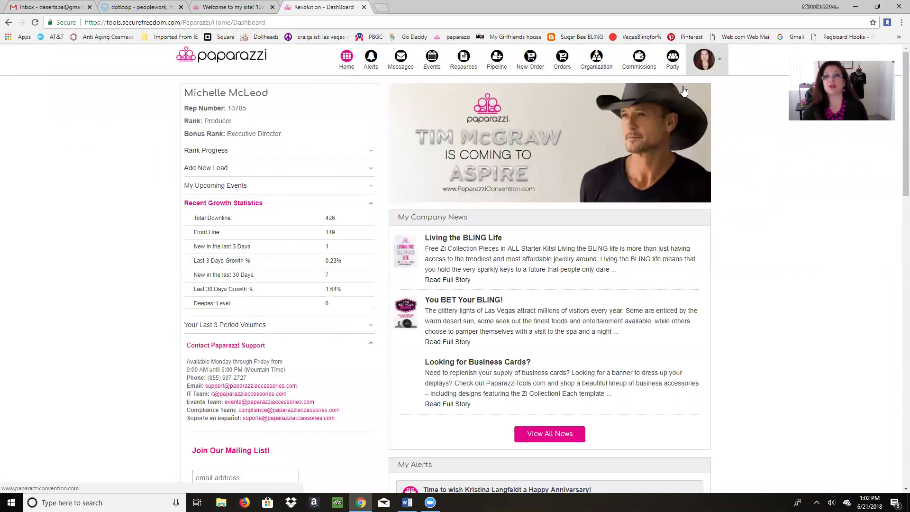
Step: Open the Party Summary page listing the four open General party events
click(672, 64)
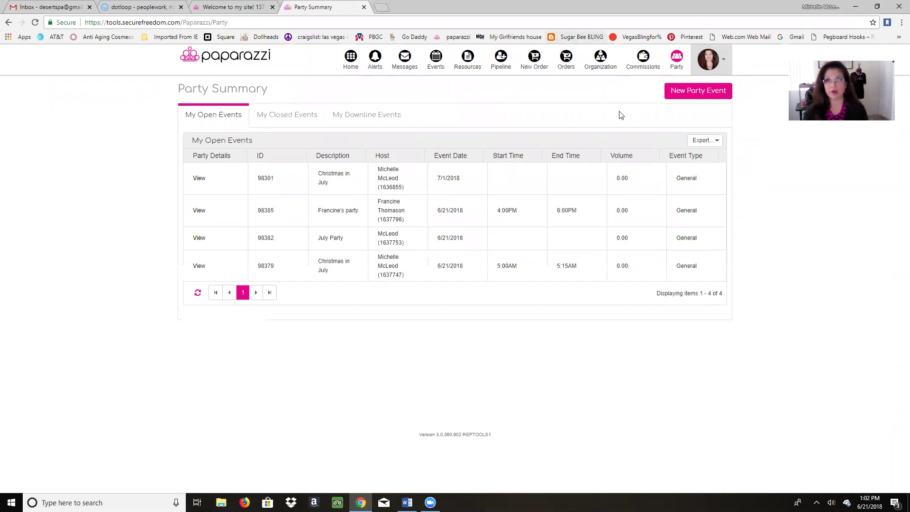
Step: Start a new party event and create a new hostess instead of picking an existing customer
click(703, 96)
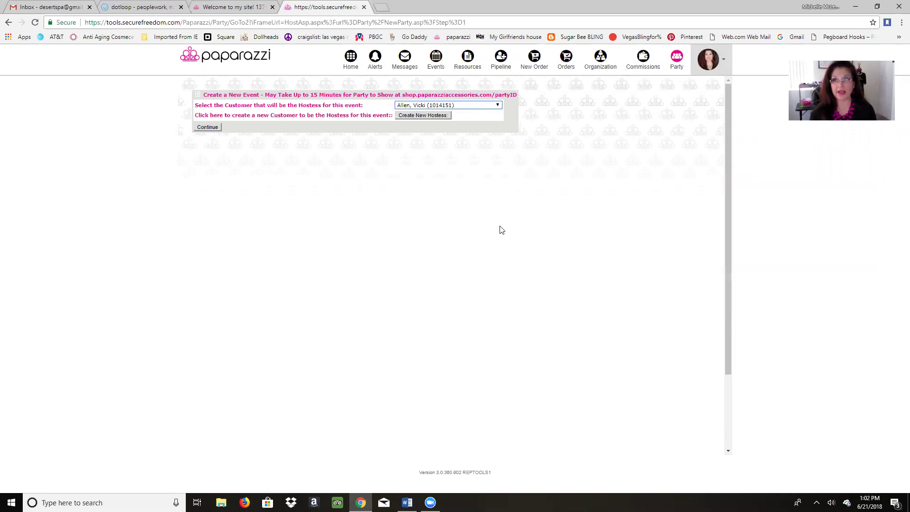
click(497, 106)
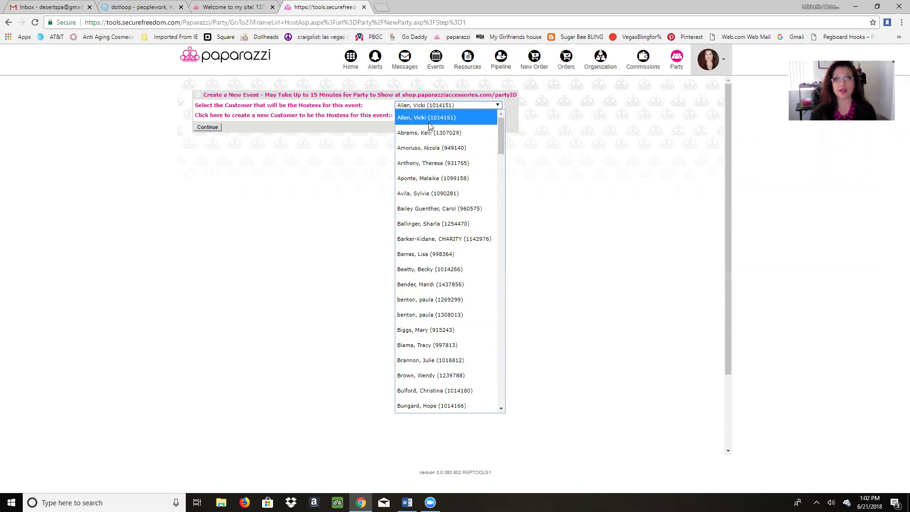
click(322, 186)
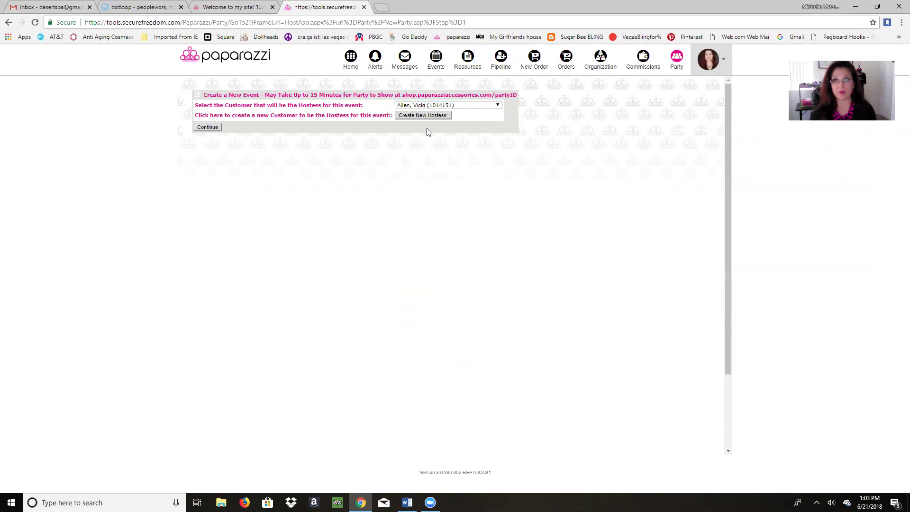
click(424, 116)
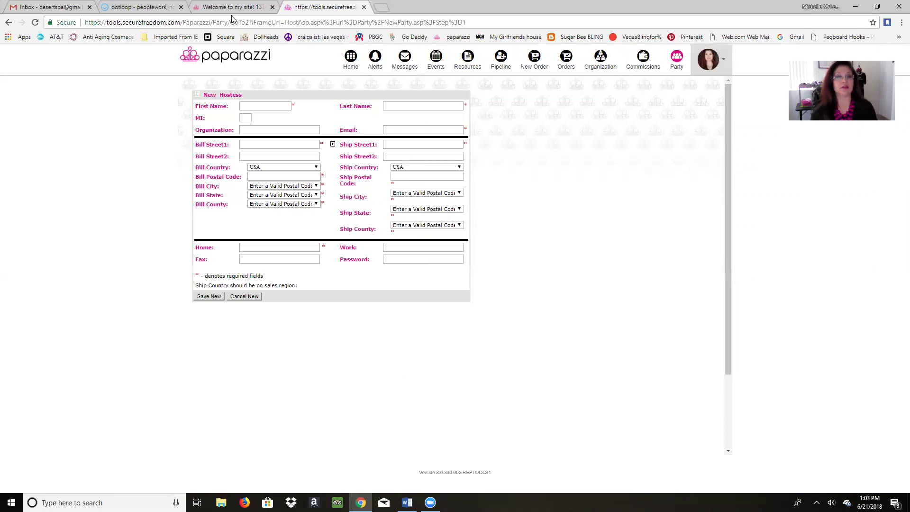
Step: Autofill the hostess's name, e-mail and billing address, then copy billing to shipping
click(278, 105)
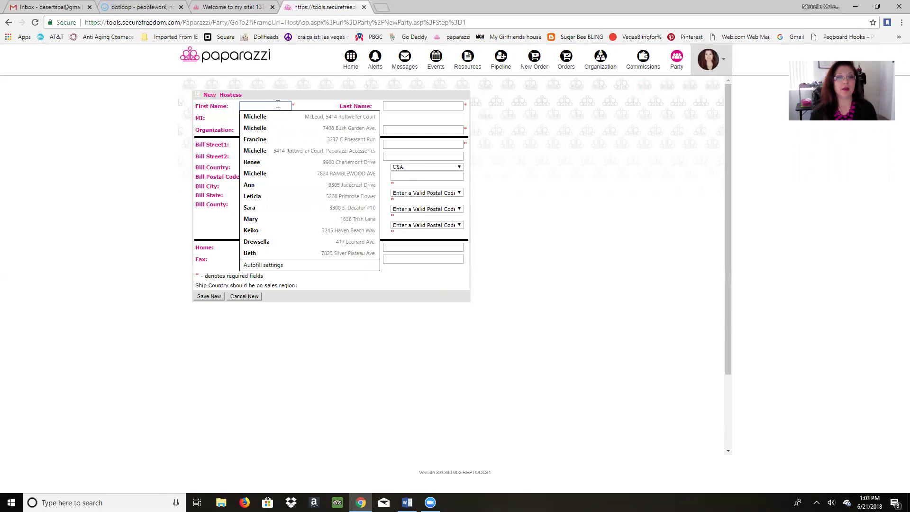
click(255, 139)
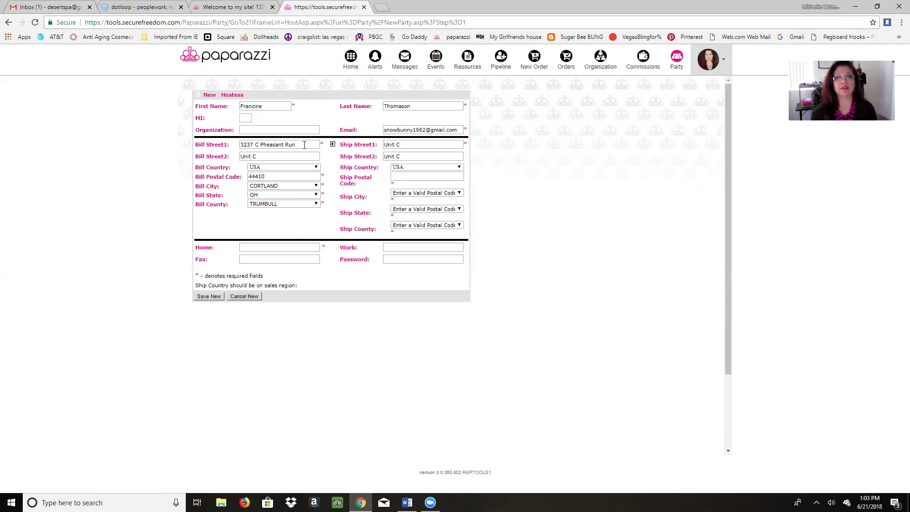
click(332, 144)
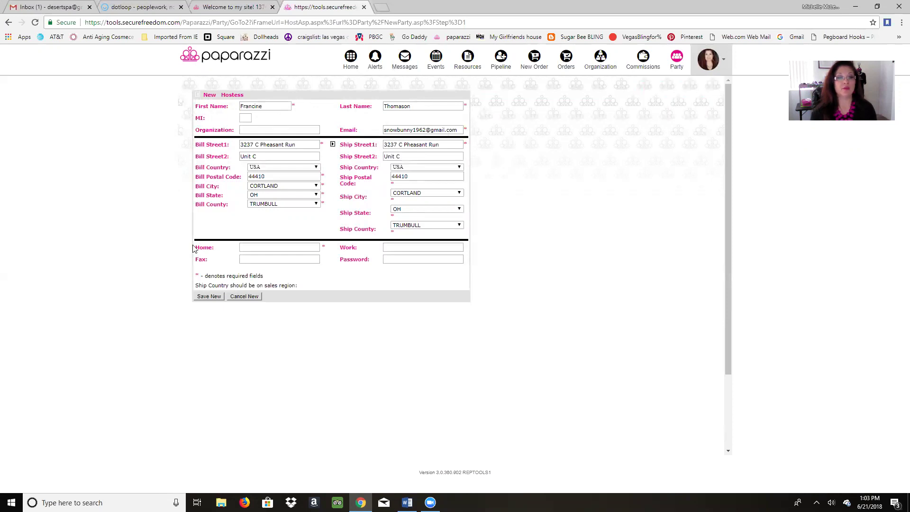
Step: Enter the hostess's home phone number and dismiss the saved phone suggestions
click(265, 247)
text(55)
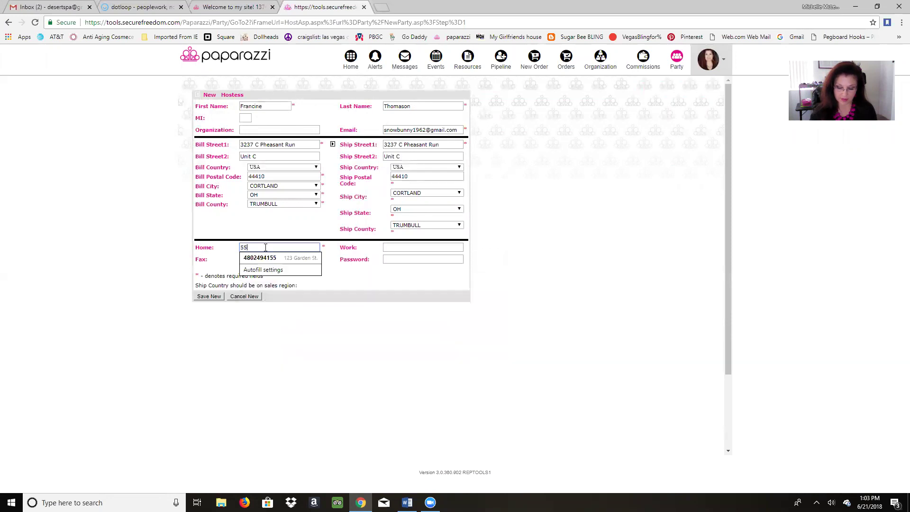
text(55555555)
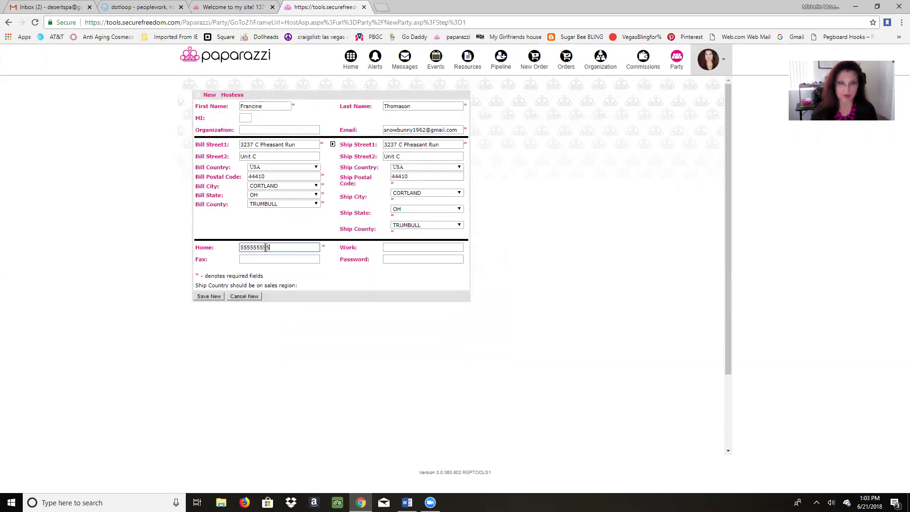
click(290, 258)
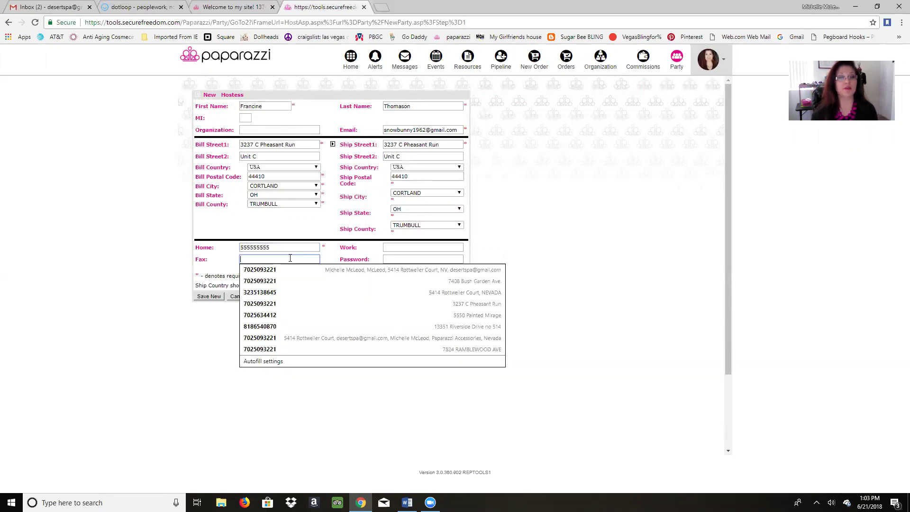
click(549, 275)
Step: Set the hostess's account password from the saved suggestion and save the new hostess
click(436, 259)
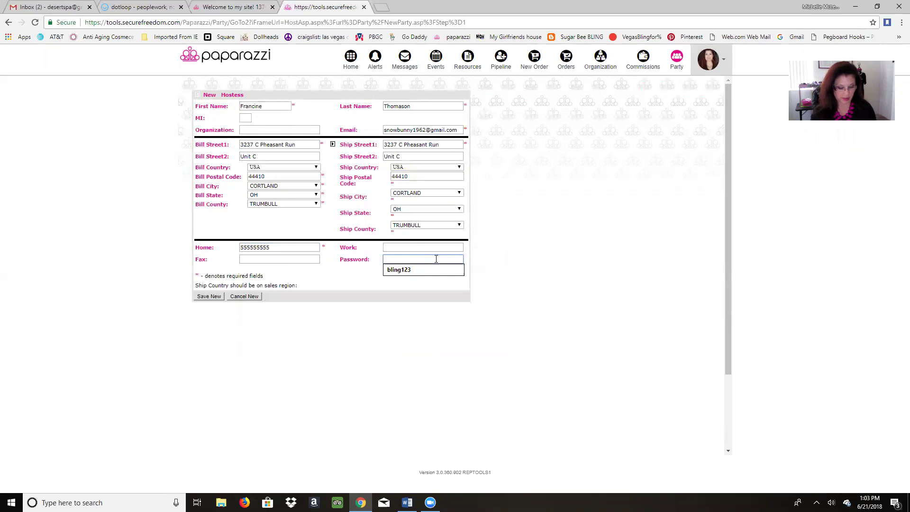
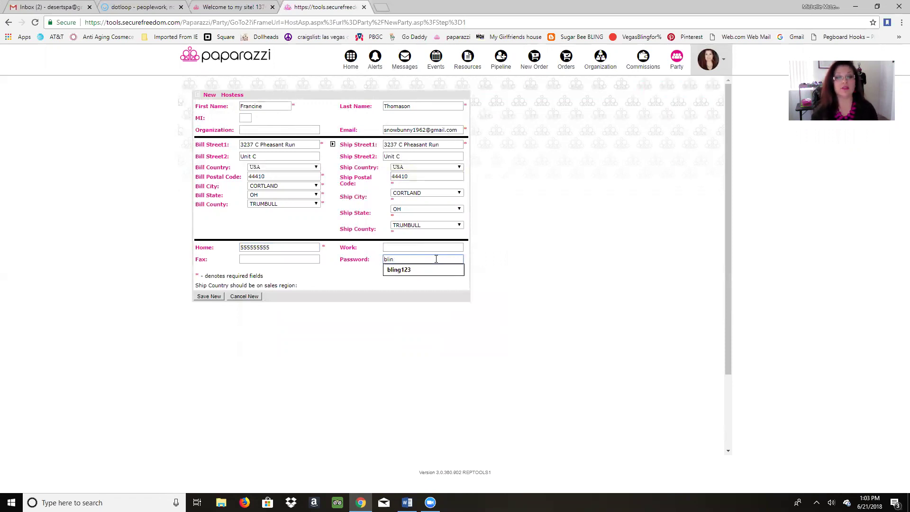
click(431, 274)
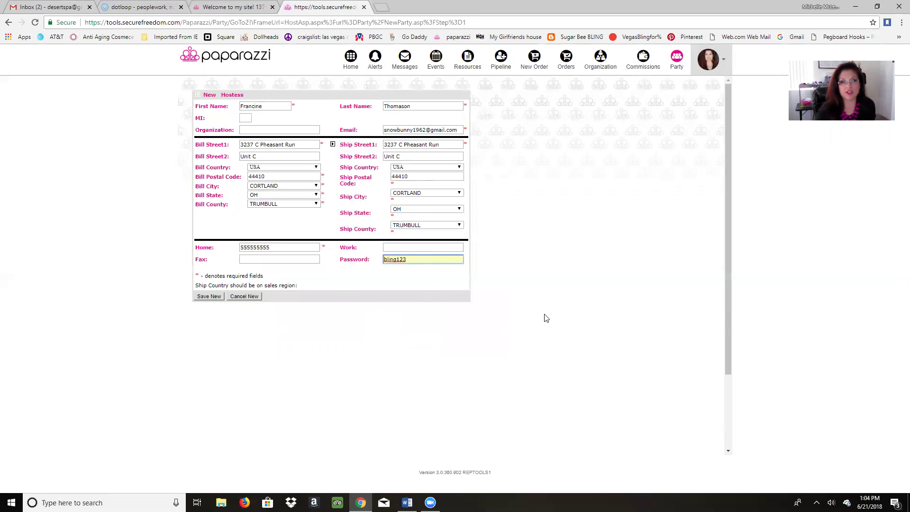
click(209, 296)
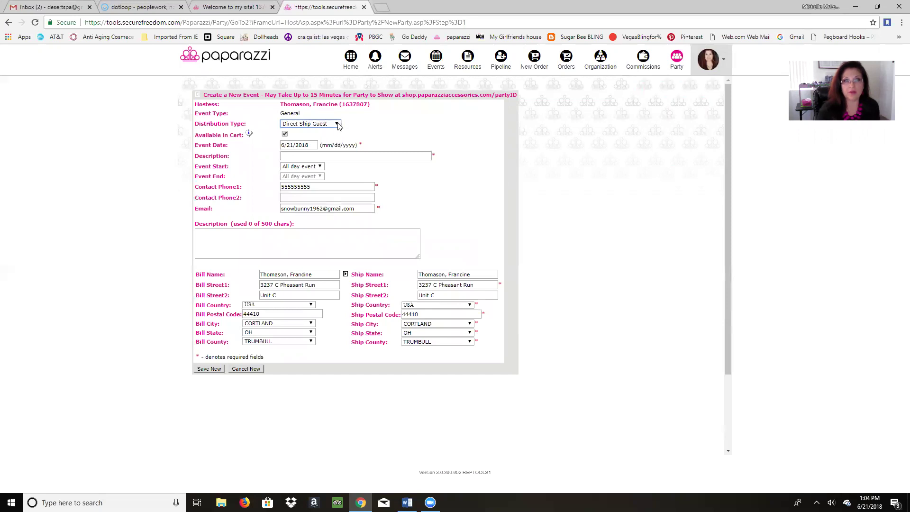
Step: Keep Direct Ship Guest as the event's distribution type and move to the event title field
click(337, 125)
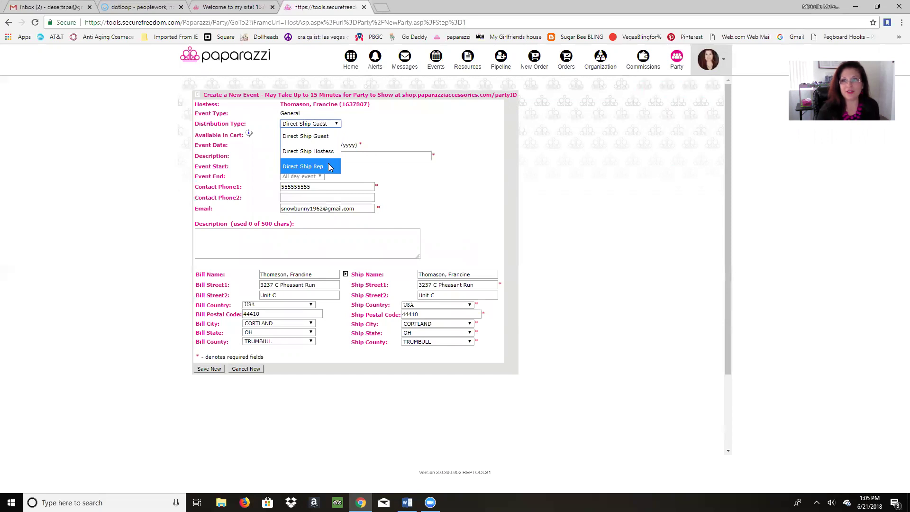
click(414, 126)
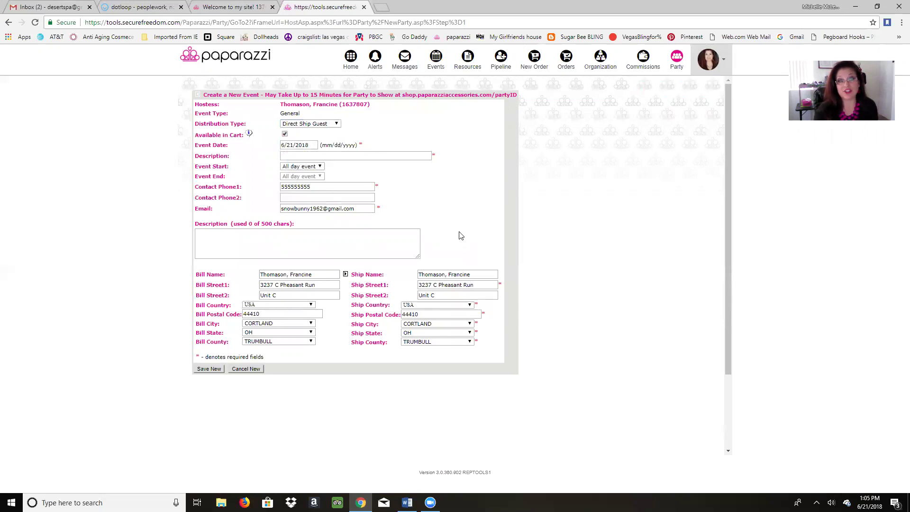
click(321, 153)
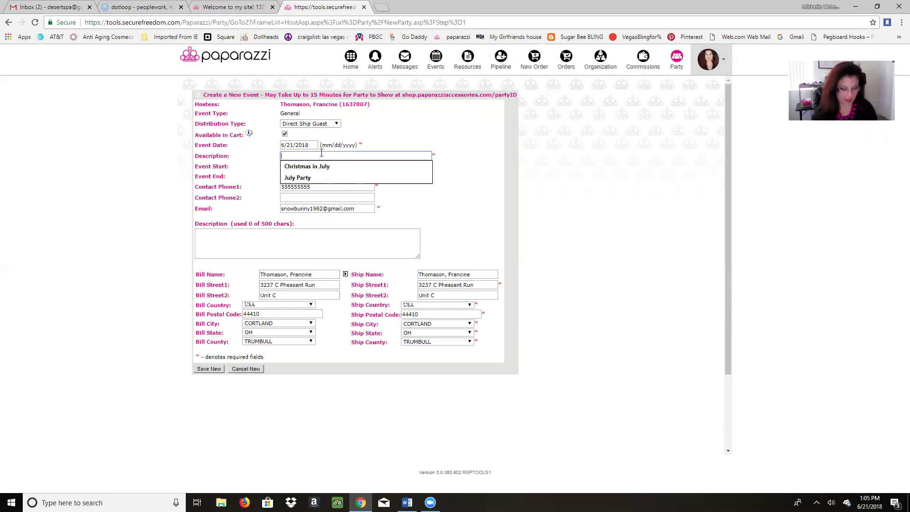
Step: Title the event as the hostess's July Party and set it to start at 1:30PM
text(Francin'e)
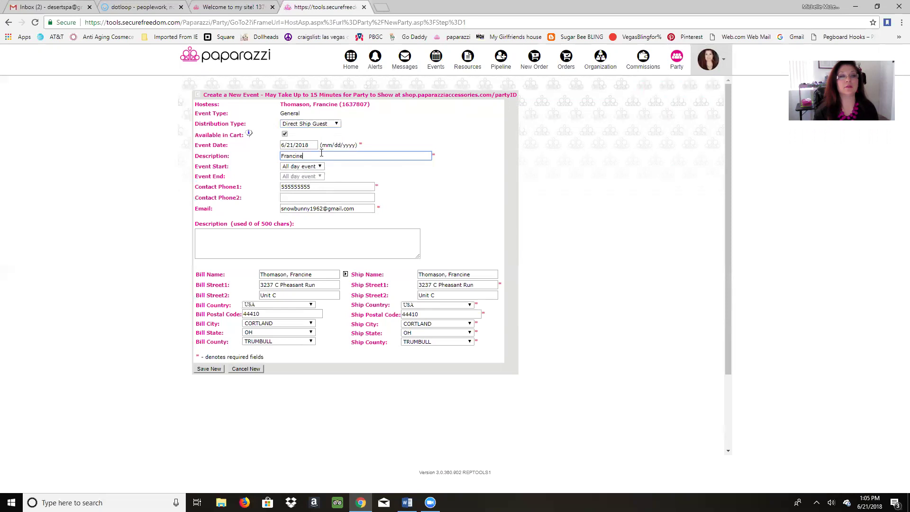
text(s July Party)
click(318, 166)
scroll(342, 195, down, 2)
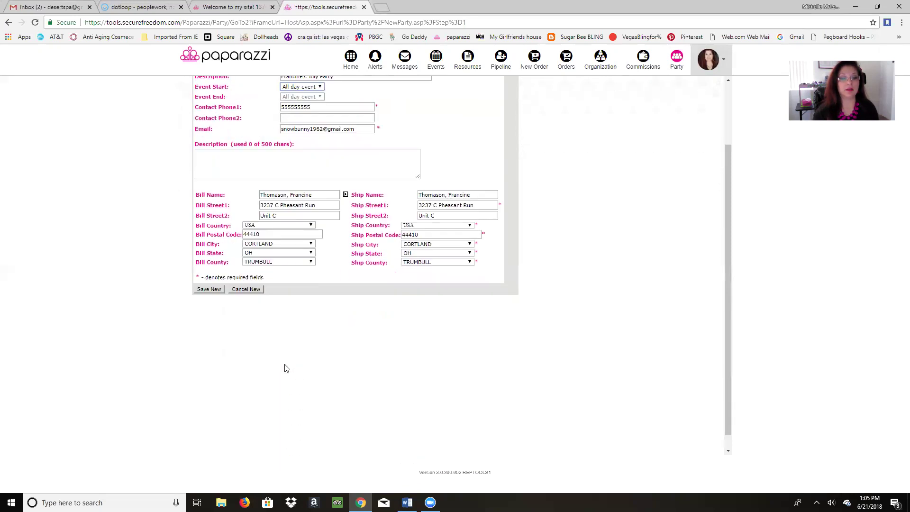
scroll(342, 194, up, 2)
click(322, 167)
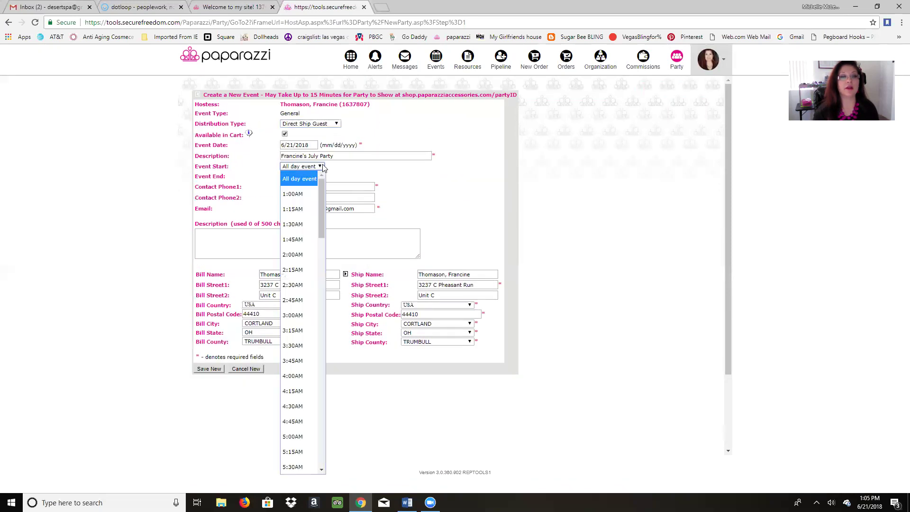
scroll(285, 247, down, 2)
scroll(315, 209, up, 2)
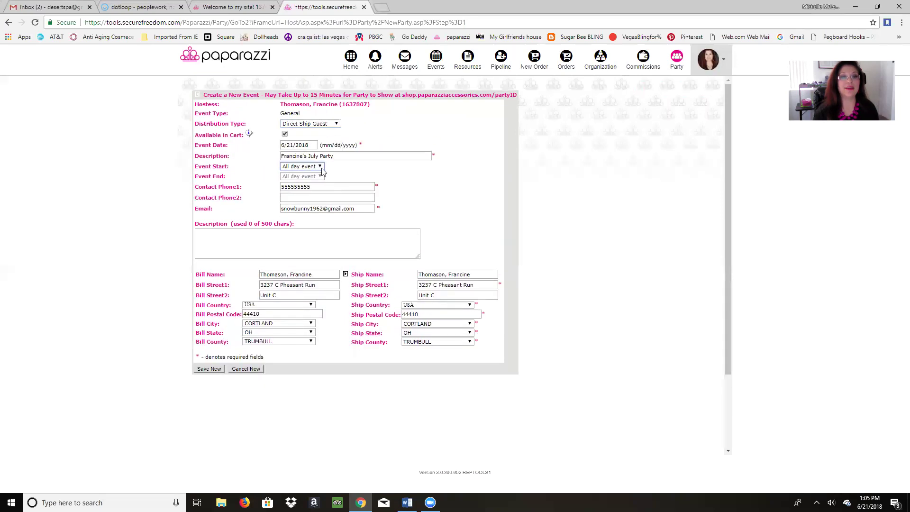
click(319, 167)
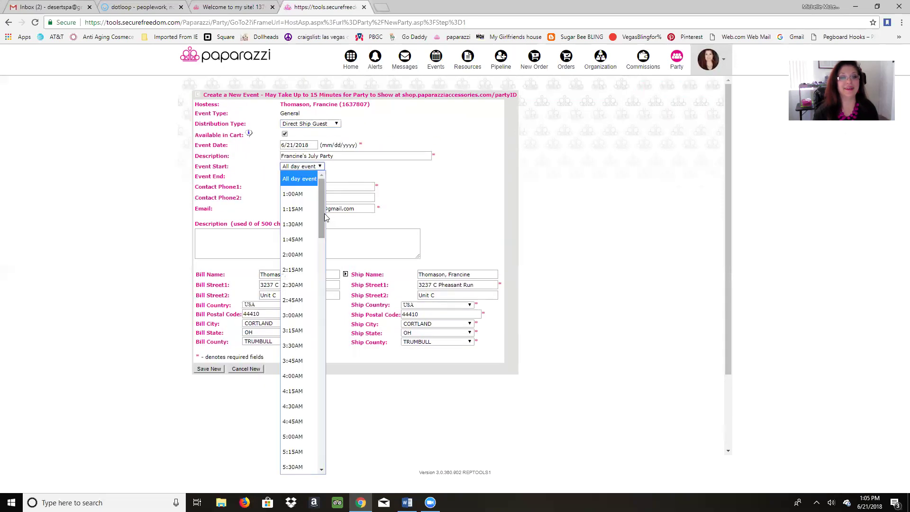
drag(321, 212, 321, 325)
click(293, 377)
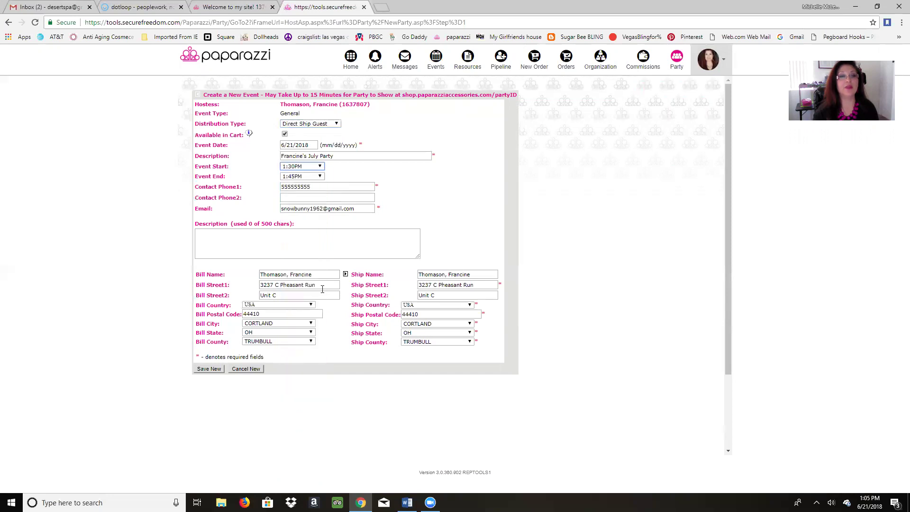
Step: Set the party to end at 5:00PM and begin a description of the hostess's party
click(319, 177)
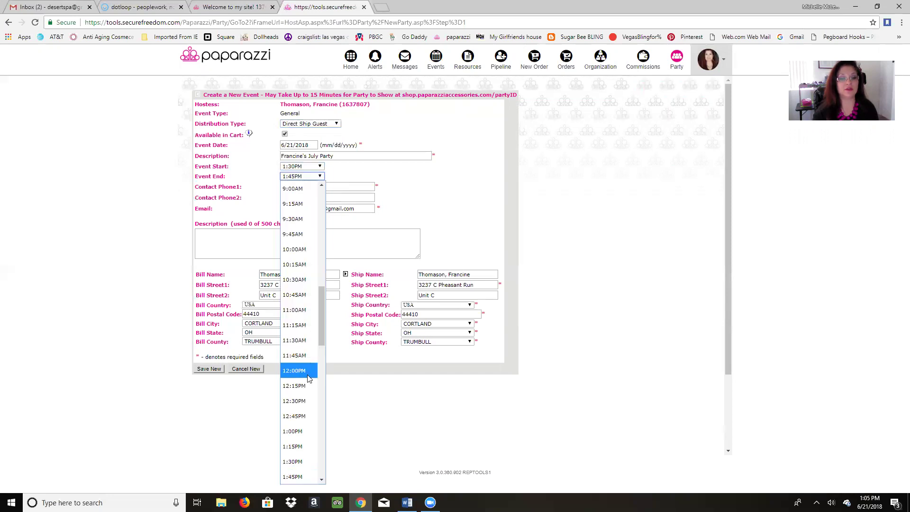
scroll(291, 393, down, 5)
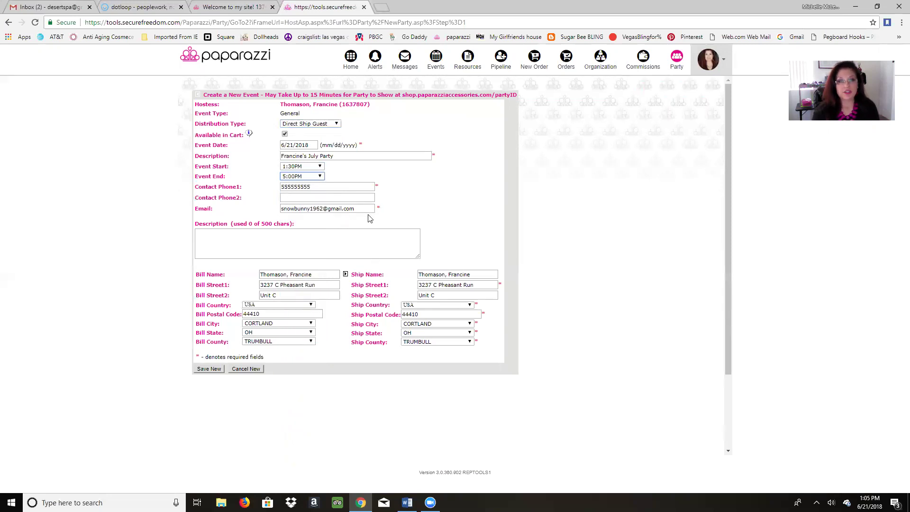
click(278, 232)
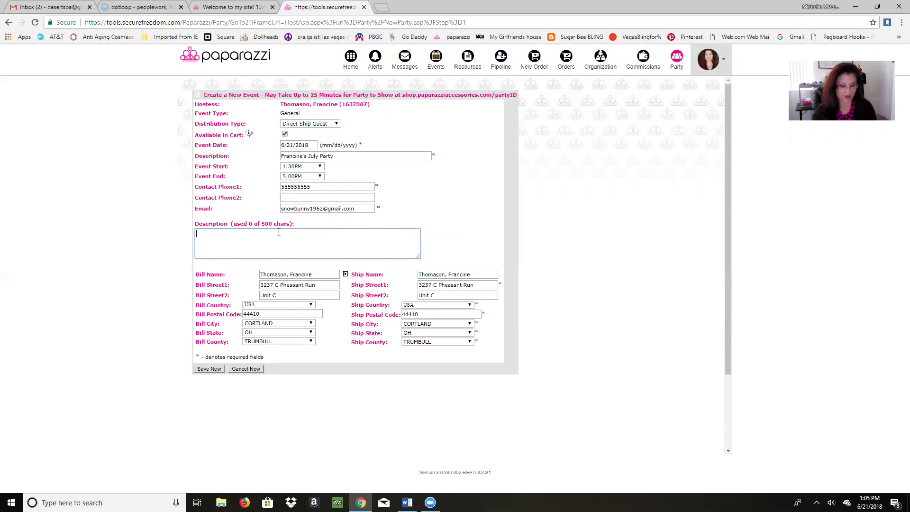
text(FRan)
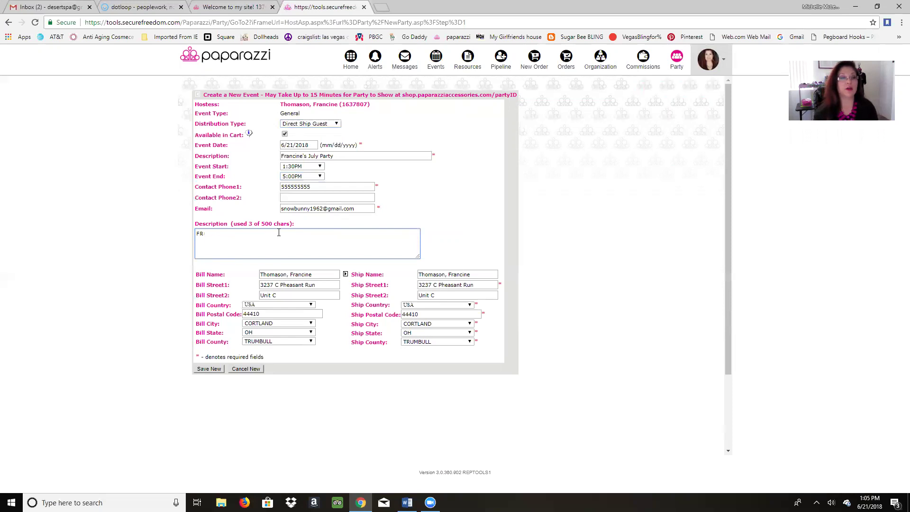
text(rancine's party)
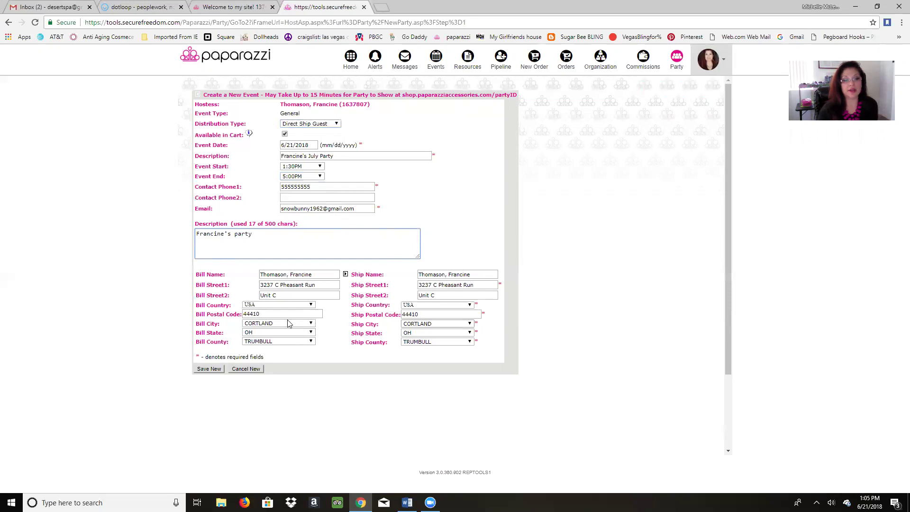
Step: Save the July Party event running 1:30PM–5:00PM on 6/21/2018
click(210, 369)
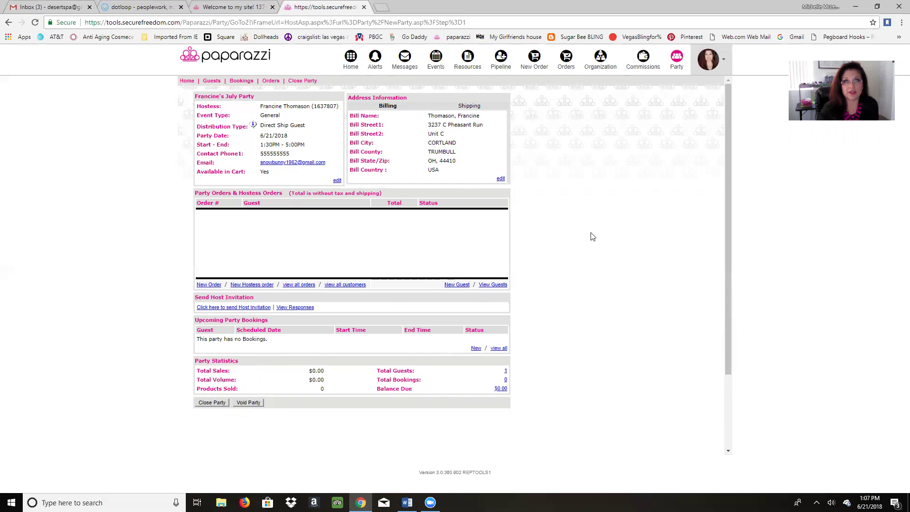
Step: On the Paparazzi Accessories site, go from the consultant profile to the open parties list
click(232, 7)
click(659, 60)
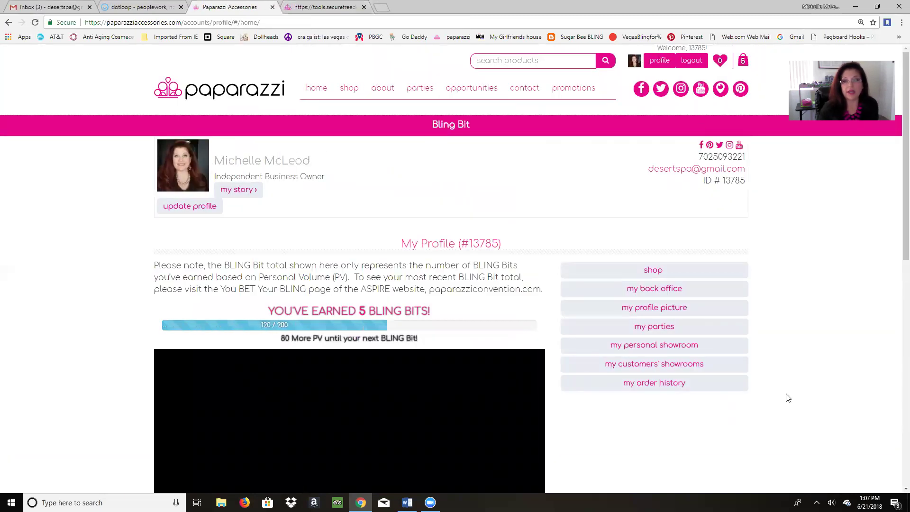
scroll(788, 397, down, 2)
scroll(777, 284, up, 1)
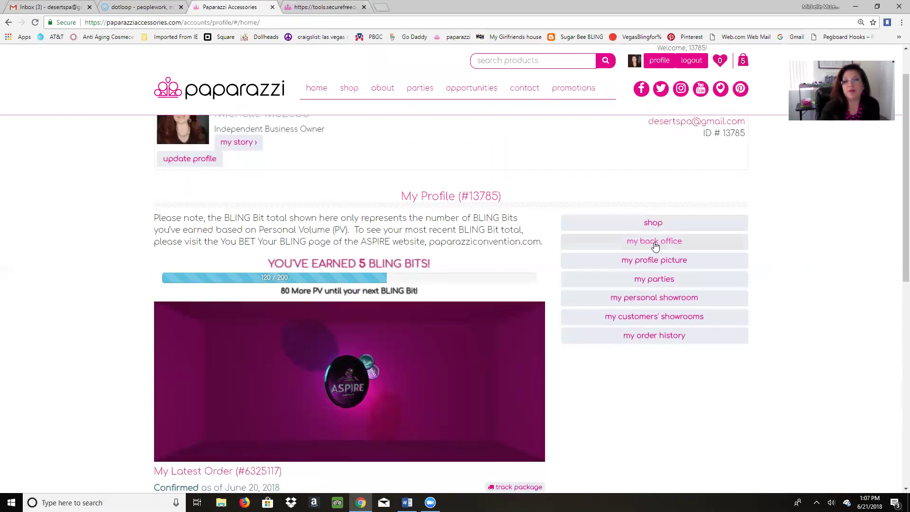
click(656, 284)
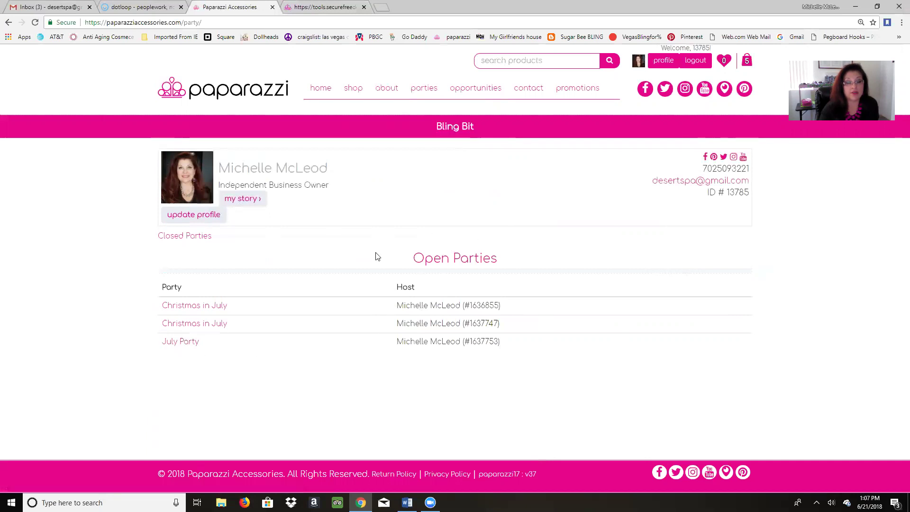
Step: Open the July Party page and share its join link to Facebook
click(184, 347)
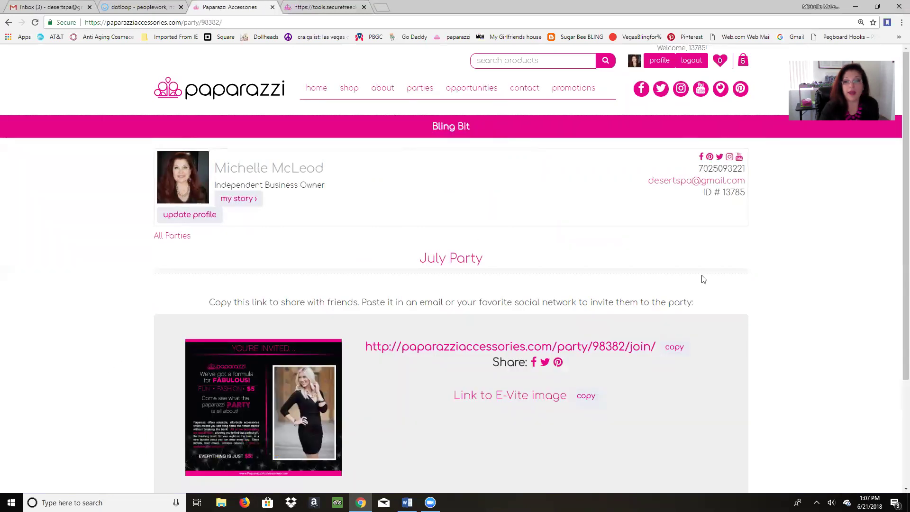
scroll(758, 304, down, 1)
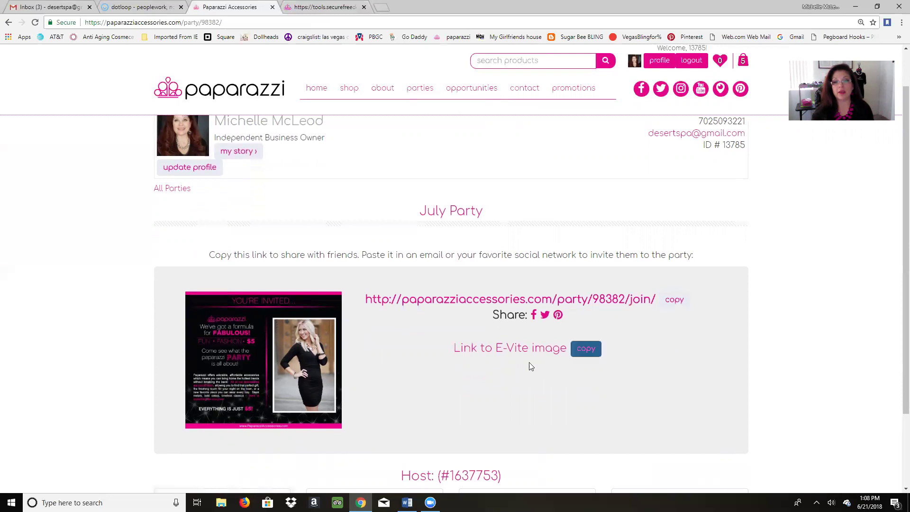
click(533, 317)
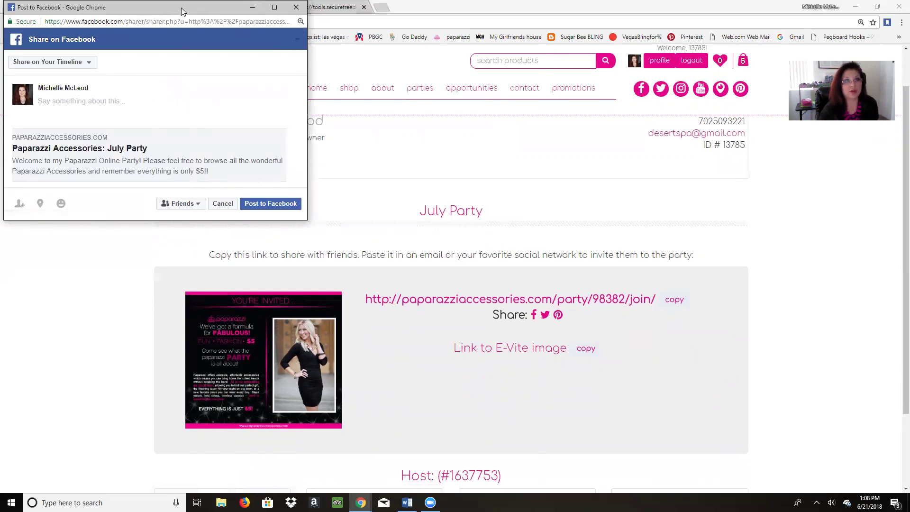
drag(181, 8, 382, 83)
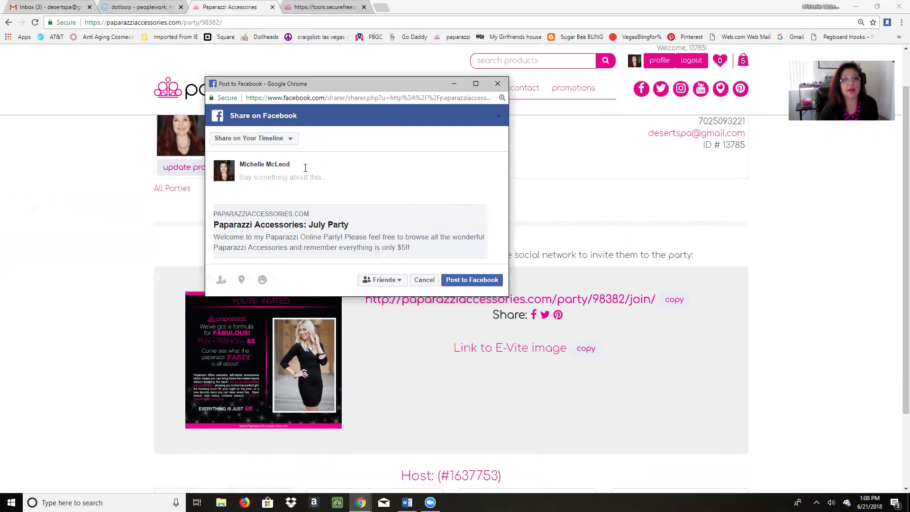
click(291, 141)
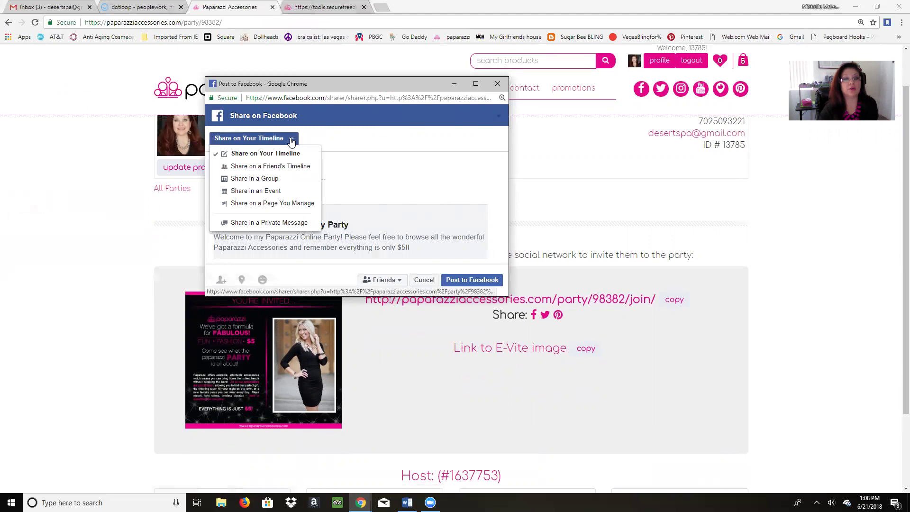
click(291, 141)
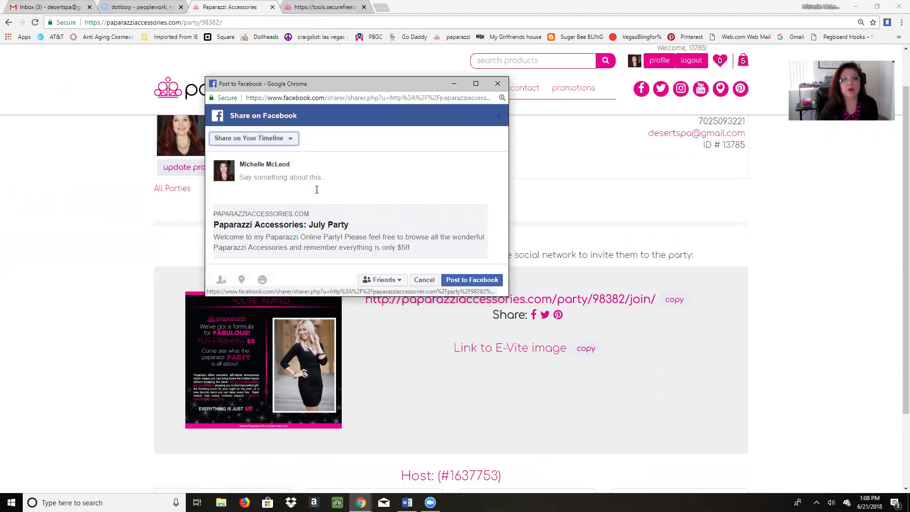
click(424, 280)
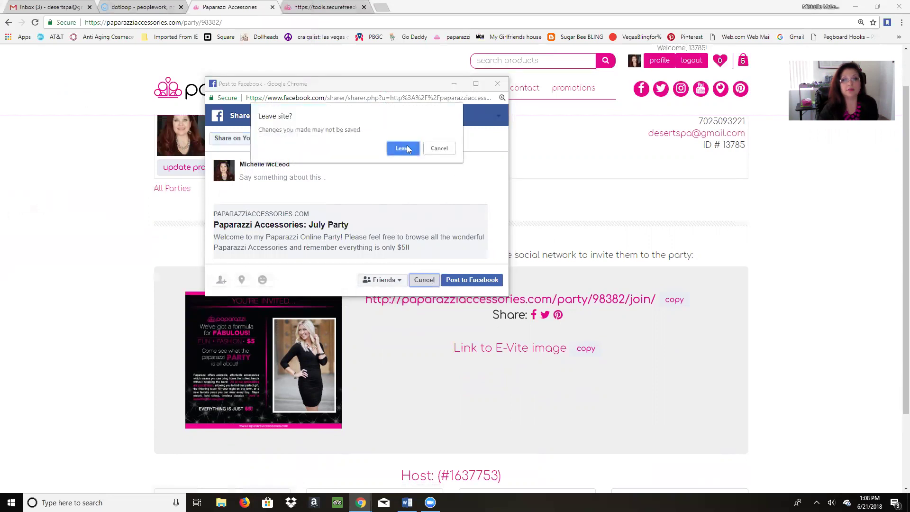
click(404, 147)
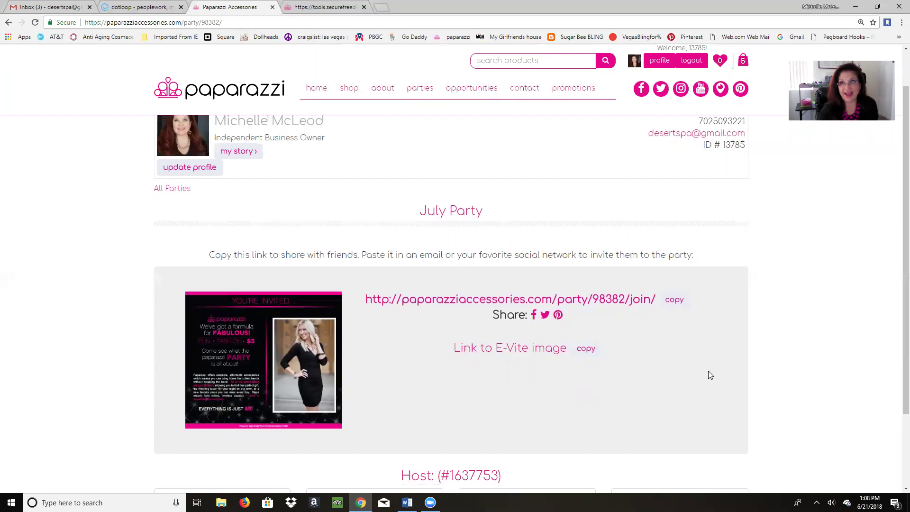
scroll(708, 371, down, 1)
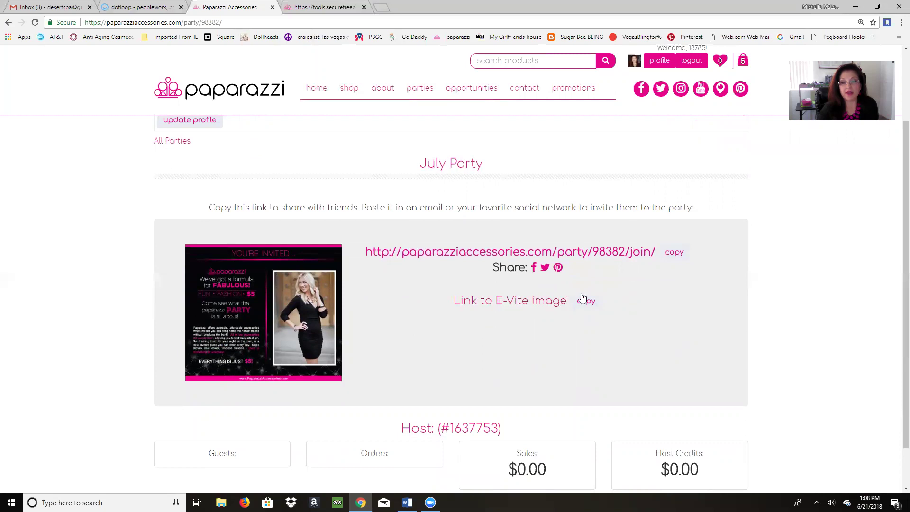
click(522, 304)
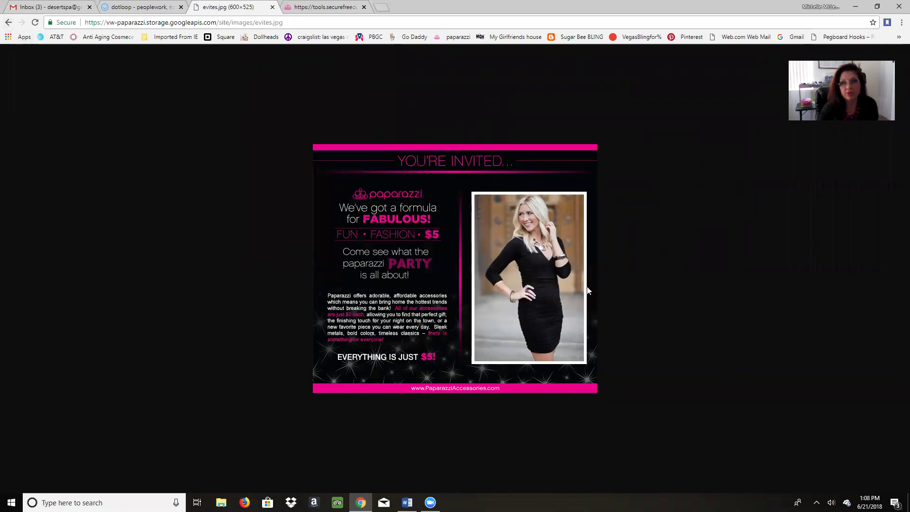
click(8, 23)
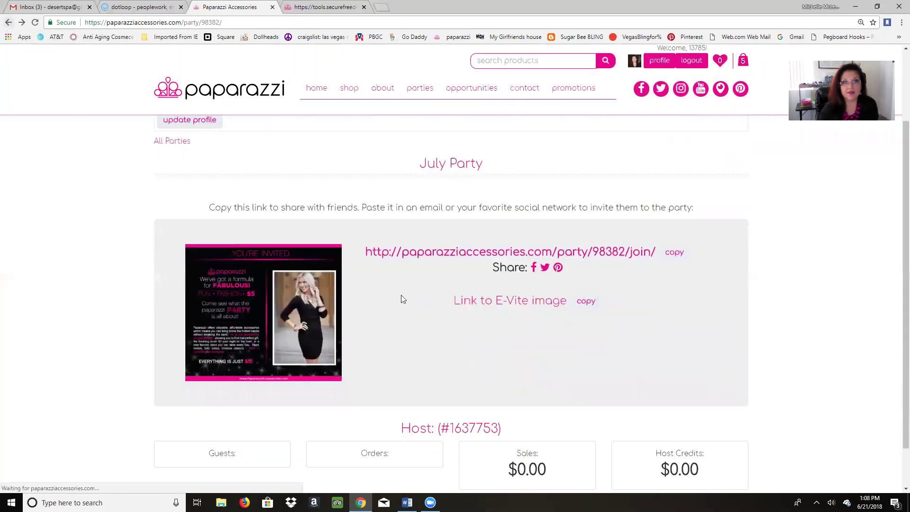
scroll(807, 352, down, 2)
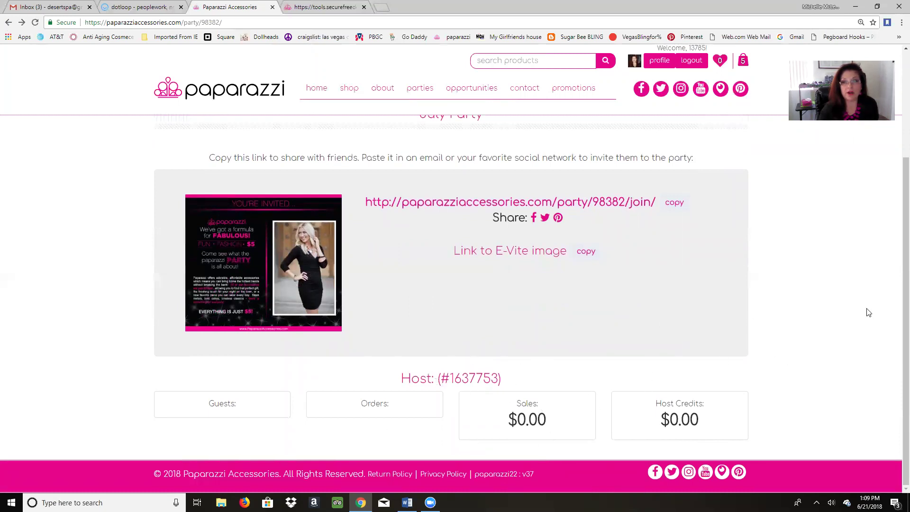
scroll(812, 318, up, 2)
scroll(807, 329, down, 2)
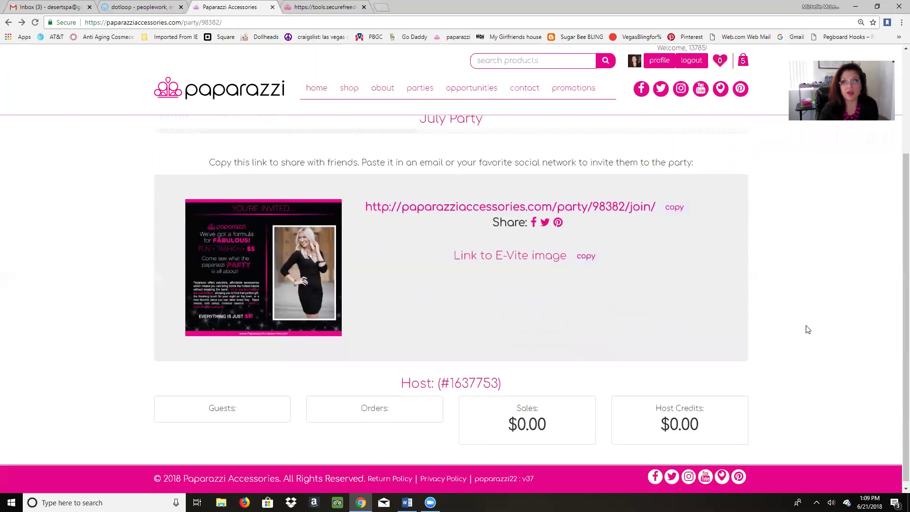
scroll(808, 330, up, 3)
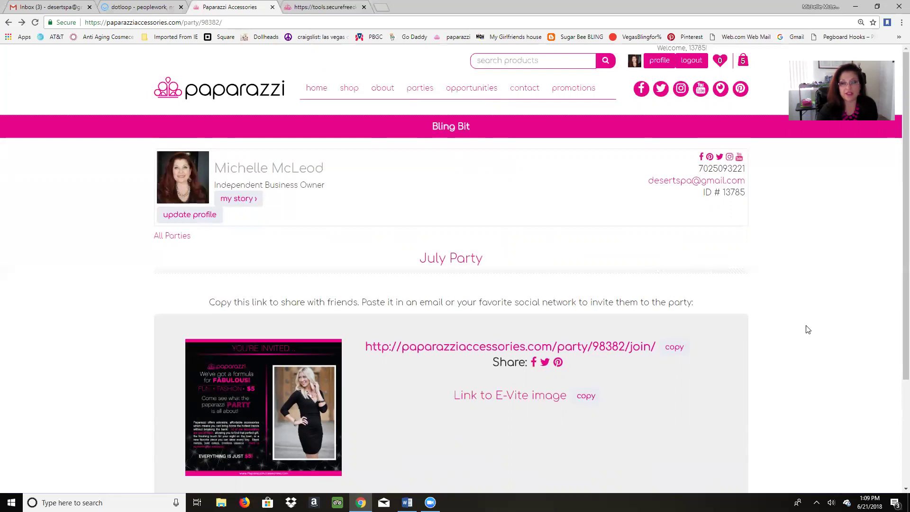
scroll(807, 329, down, 3)
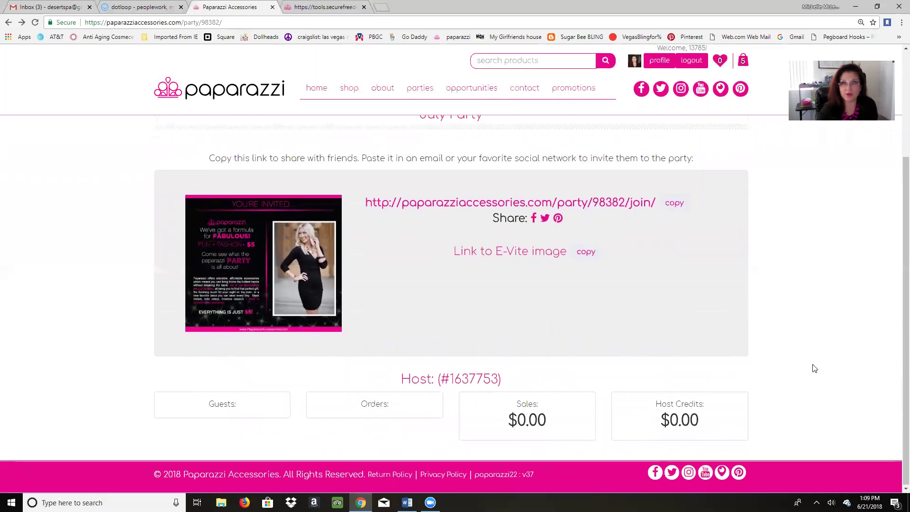
scroll(814, 369, up, 3)
scroll(814, 369, down, 3)
scroll(814, 368, up, 3)
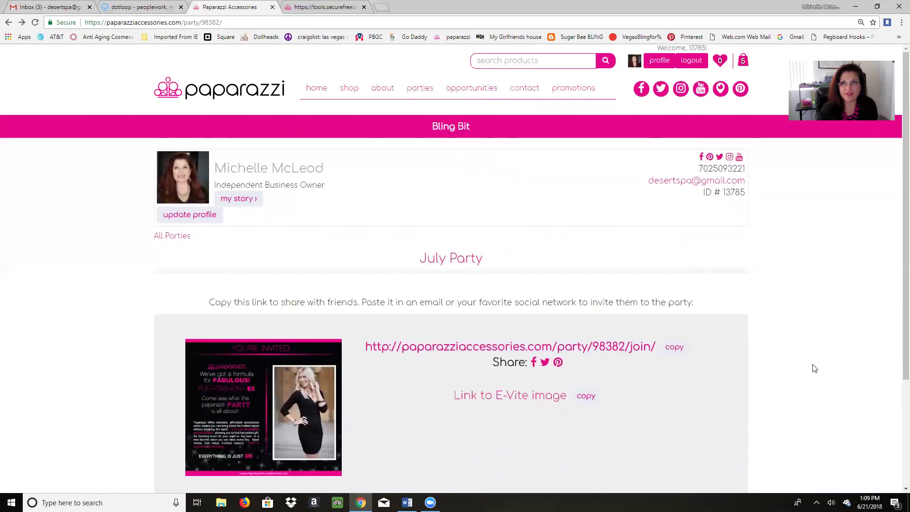
scroll(814, 368, down, 2)
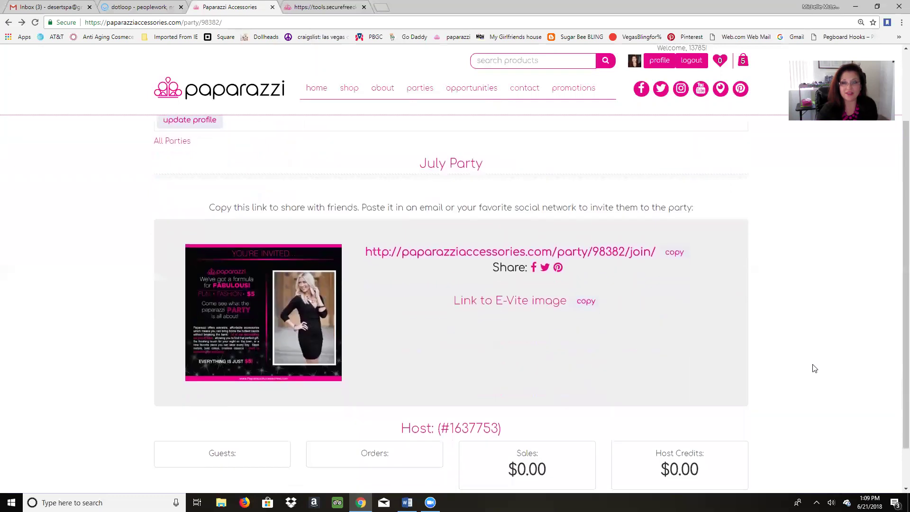